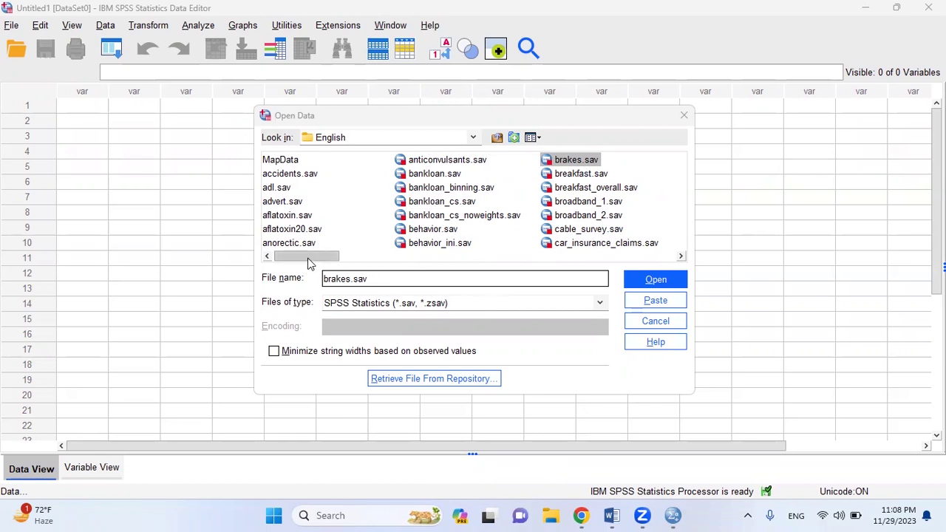
Step: Open the brakes.sav sample data file and look through its machine and brake columns
mouse_move(317, 264)
mouse_down()
mouse_move(364, 268)
mouse_move(334, 269)
mouse_up()
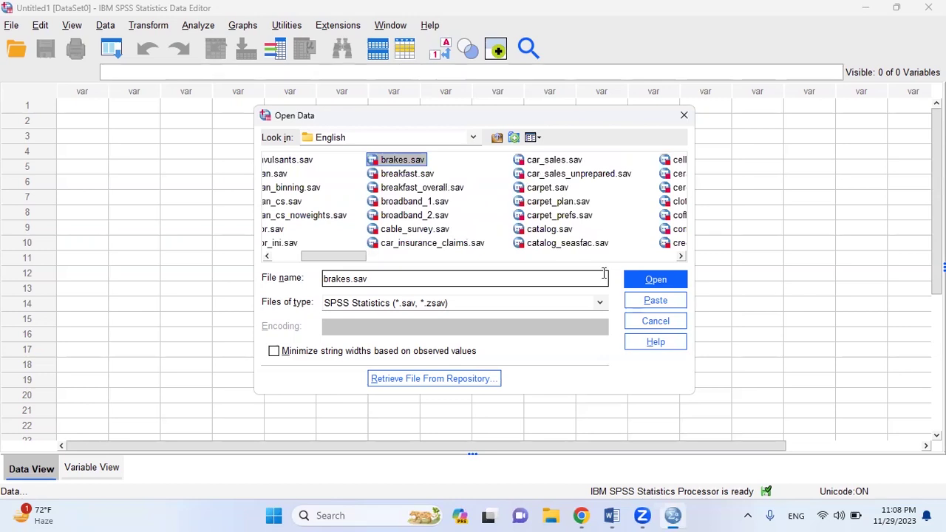
click(641, 282)
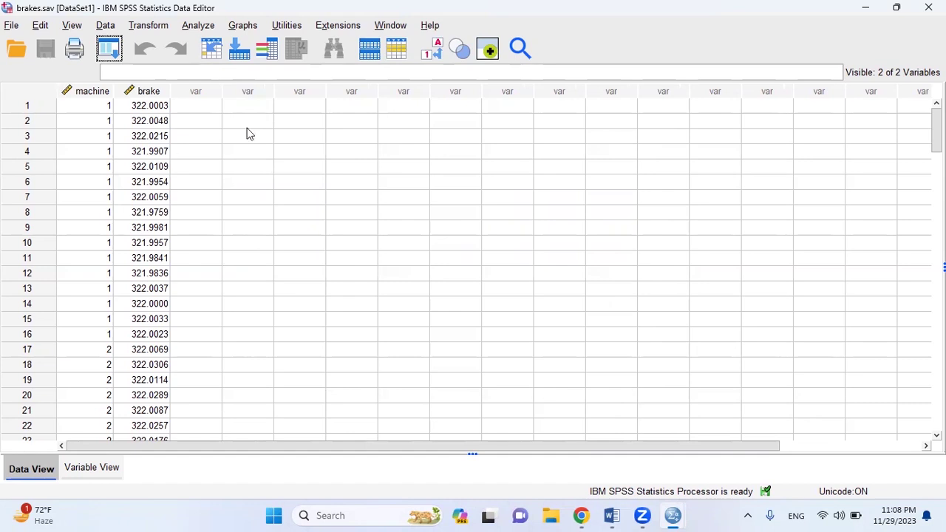
click(92, 94)
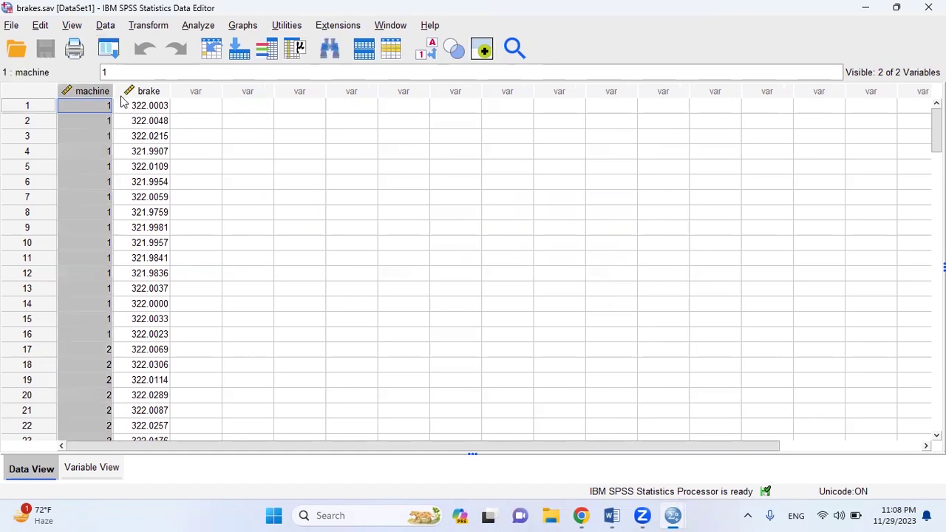
scroll(146, 187, down, 14)
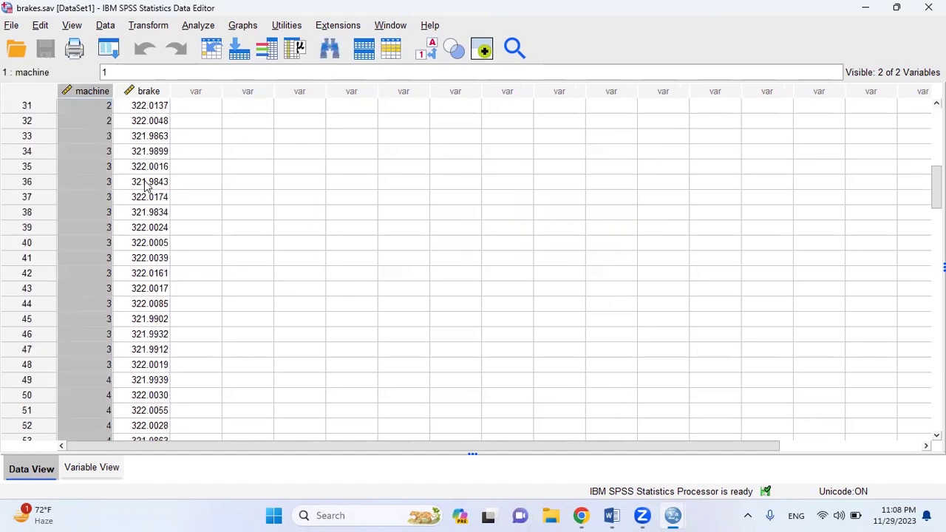
scroll(145, 187, down, 11)
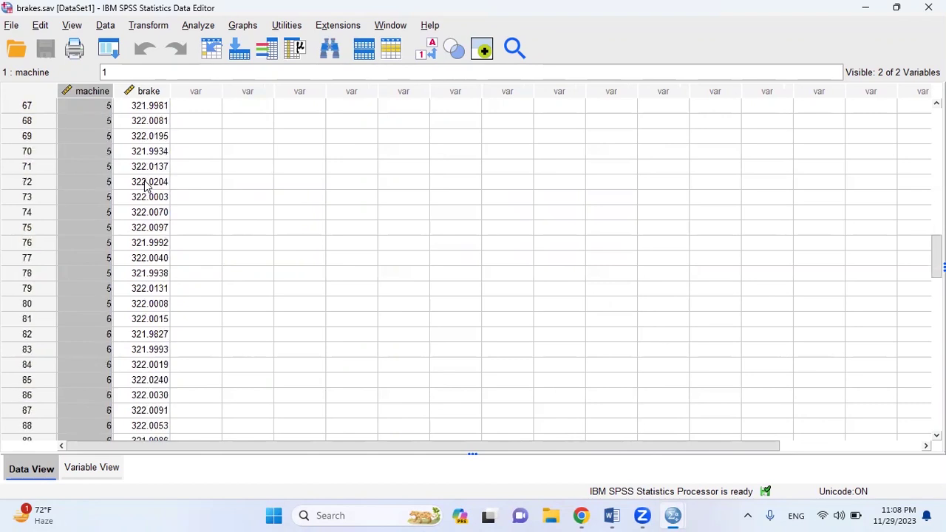
scroll(145, 187, down, 11)
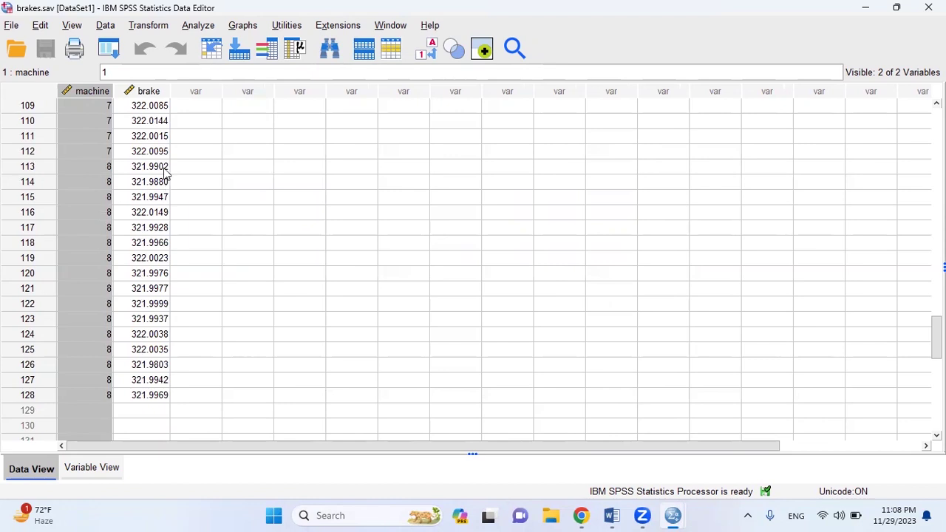
click(152, 93)
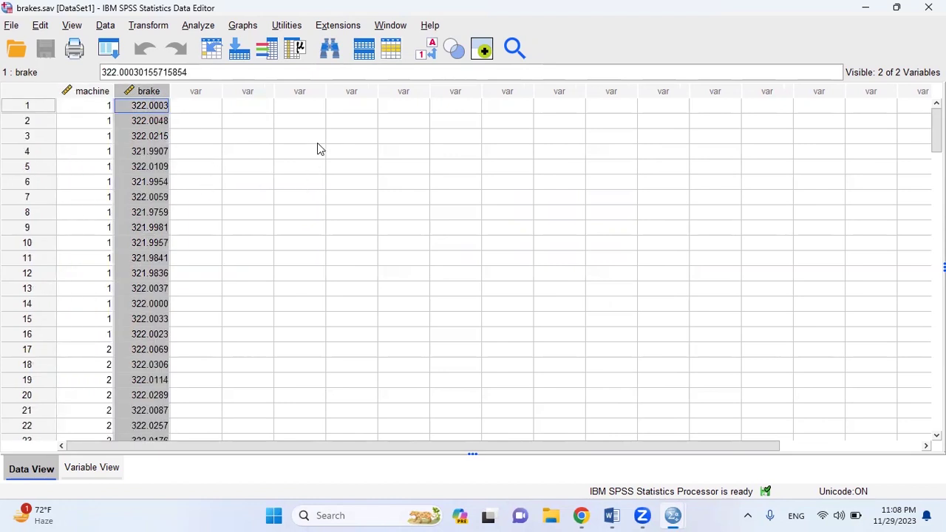
Step: In the variable definitions, widen the Label column and set the machine variable's measurement level to Nominal, returning to the data
click(88, 473)
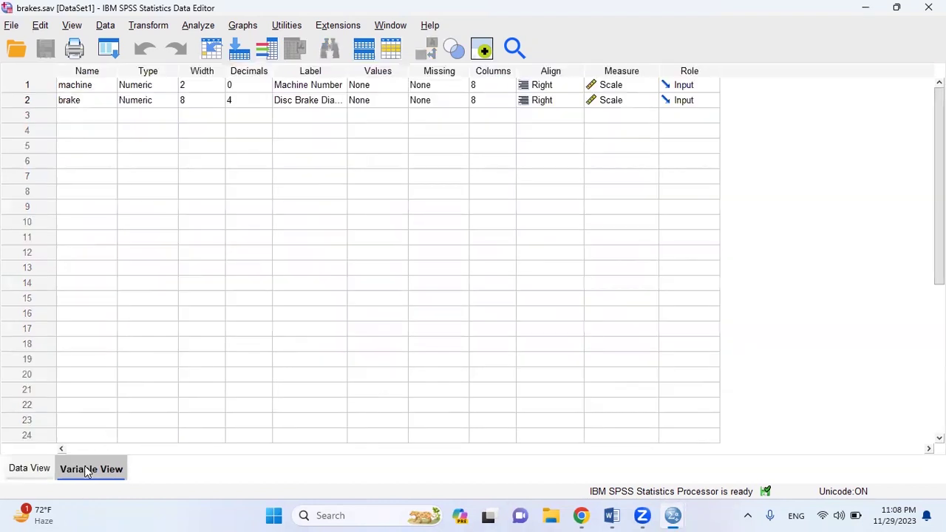
drag(348, 71, 442, 71)
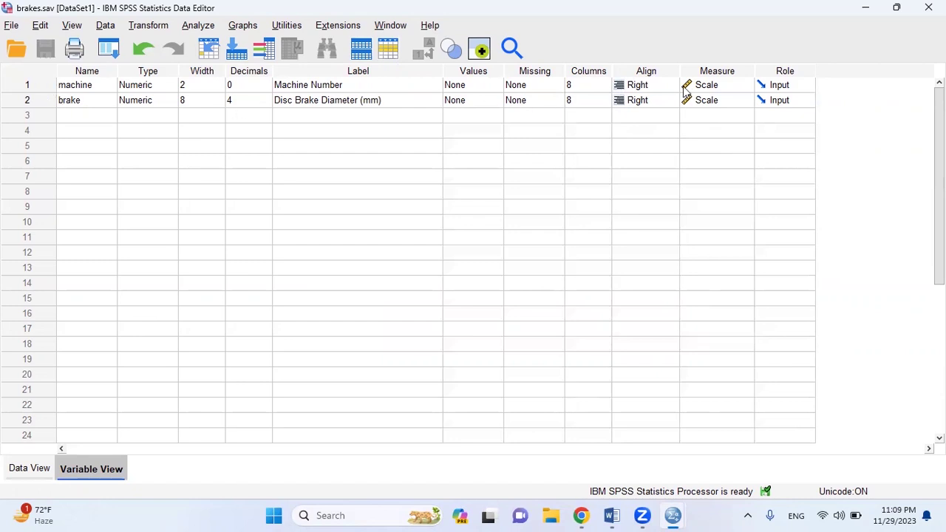
click(737, 84)
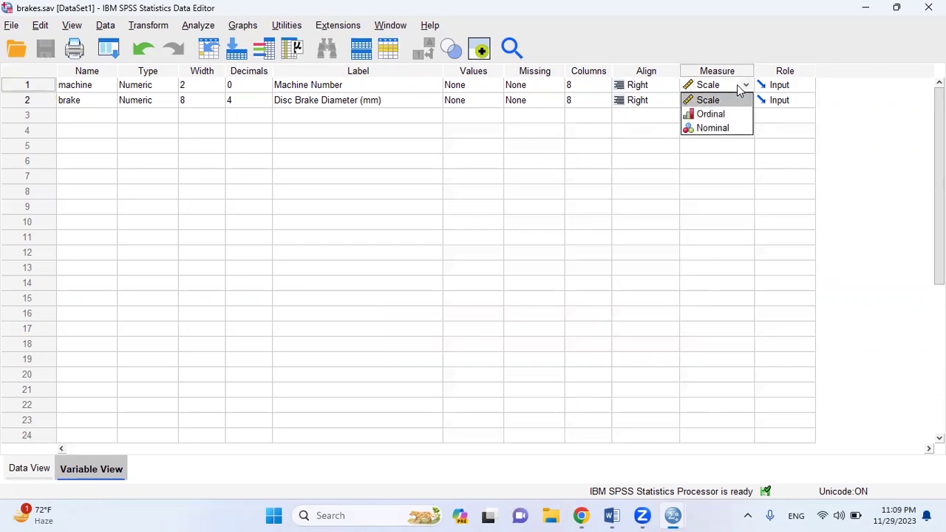
click(737, 128)
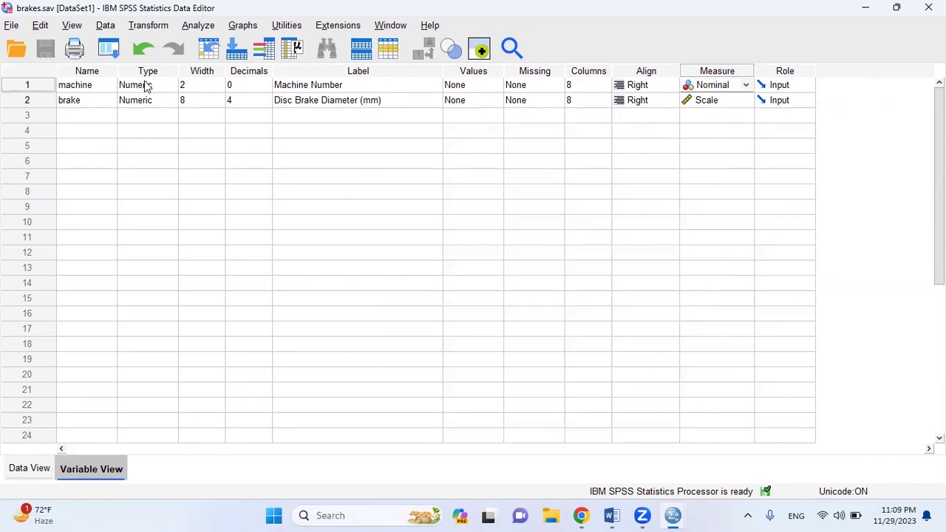
double_click(28, 85)
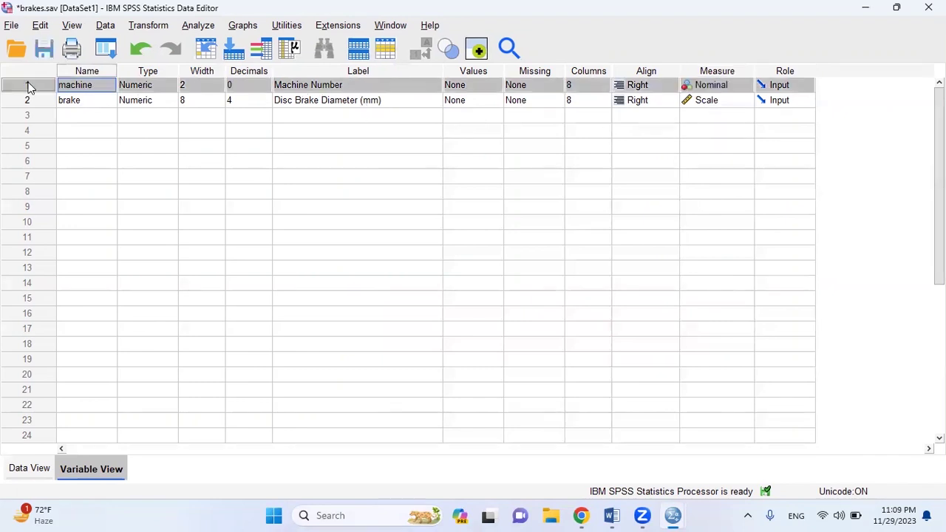
scroll(96, 193, down, 5)
scroll(101, 185, up, 5)
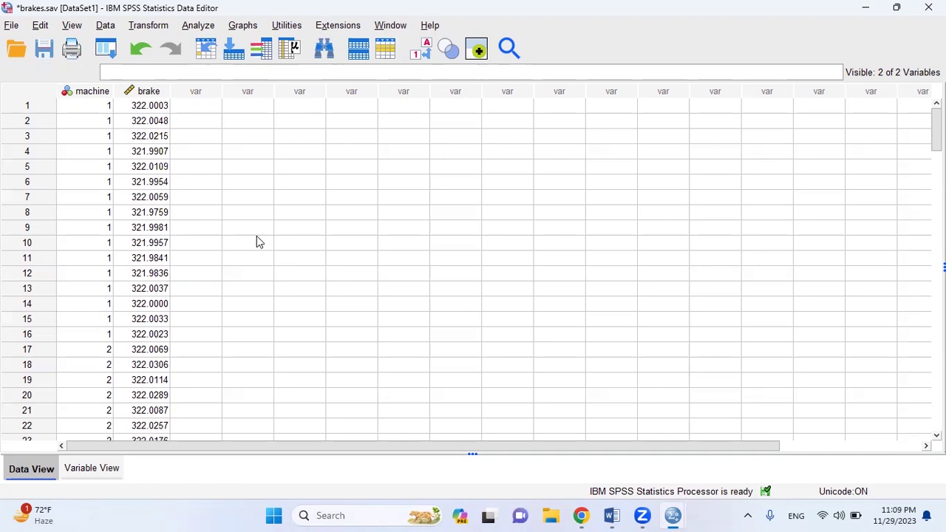
Step: Split the file by Machine Number using Compare groups, with the file sorted by the grouping variable
click(194, 27)
mouse_move(136, 30)
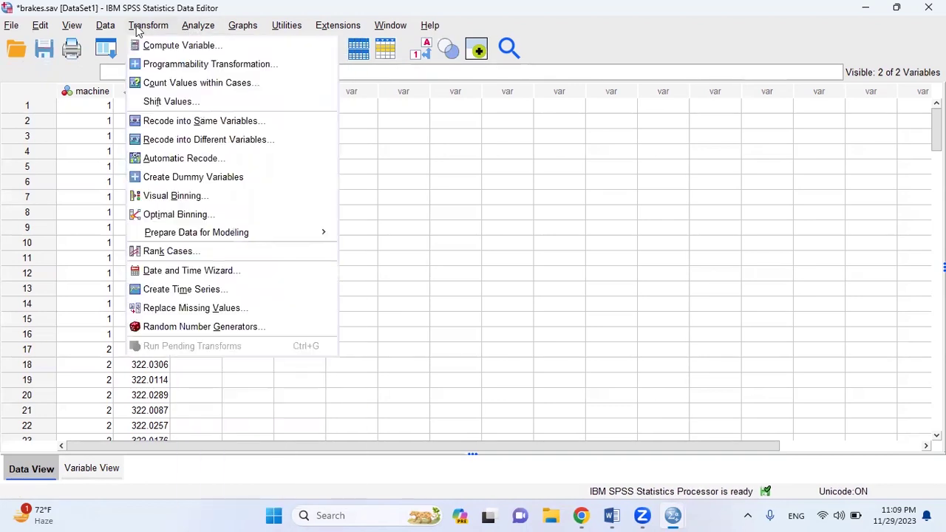
mouse_move(103, 27)
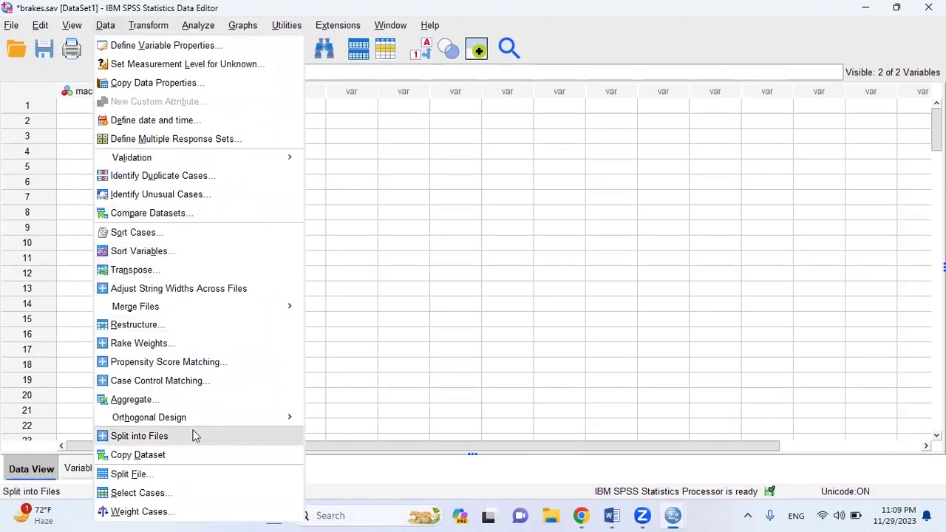
click(132, 475)
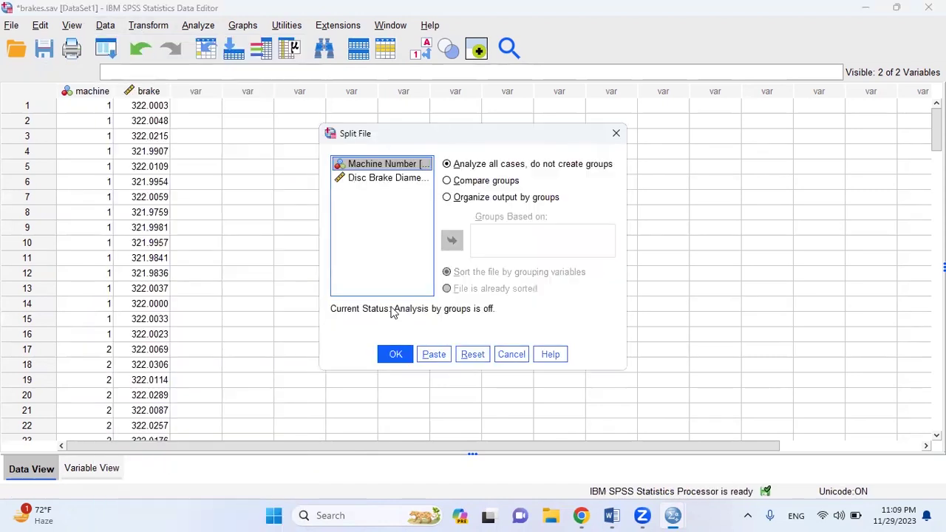
click(447, 181)
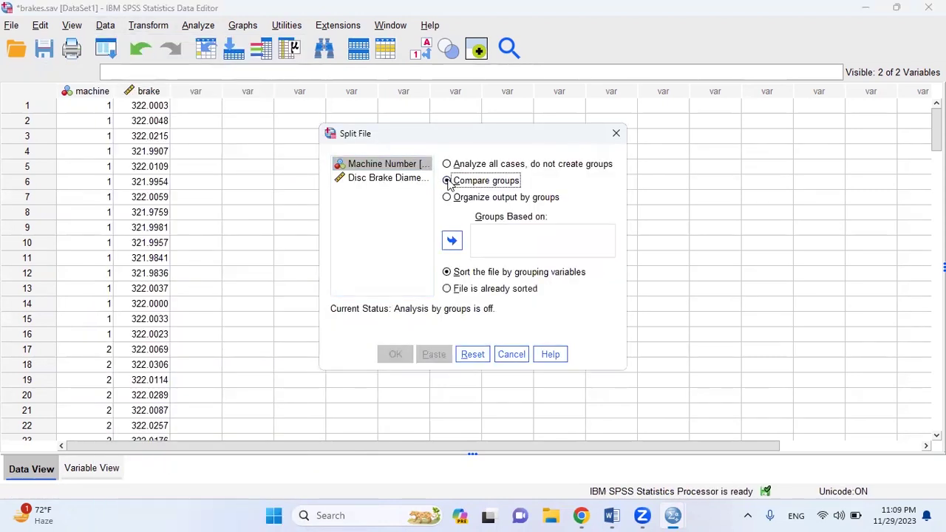
click(452, 244)
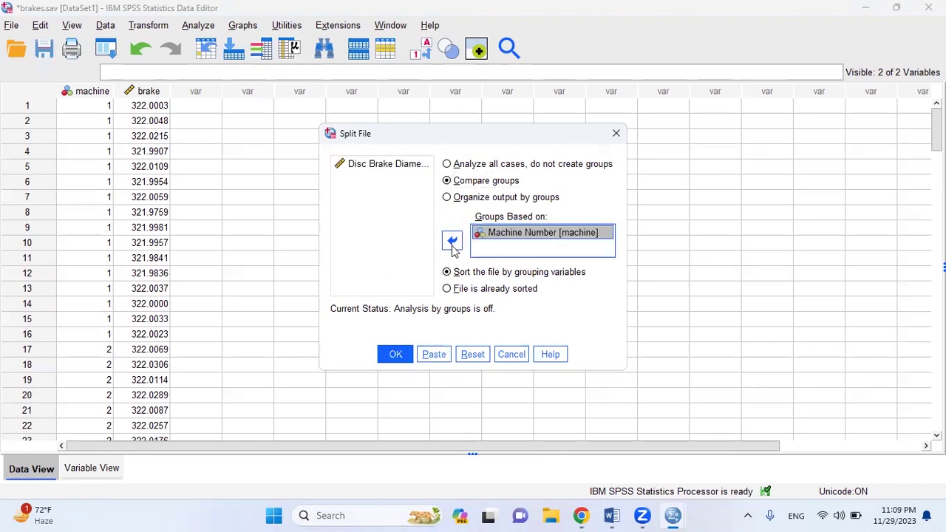
click(396, 355)
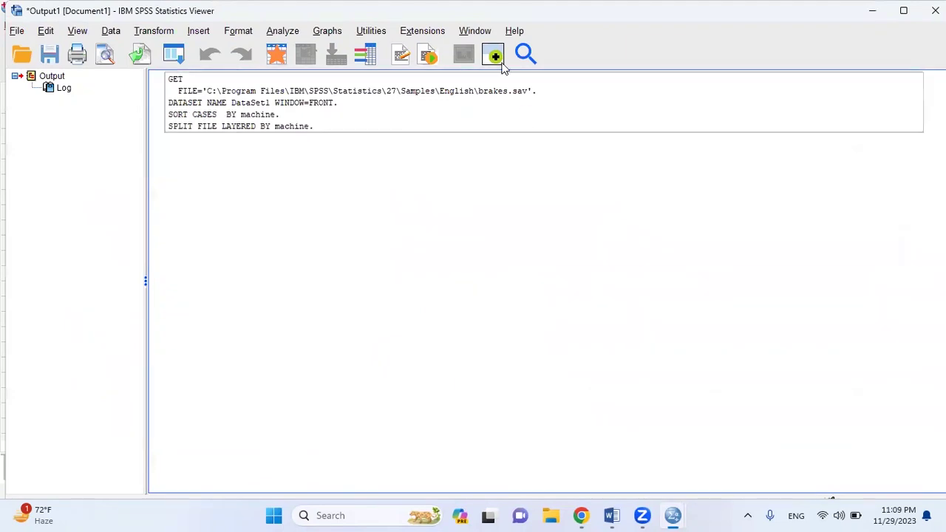
Step: Get the output window out of the way and bring the brakes.sav data editor back to the front
click(875, 14)
click(875, 14)
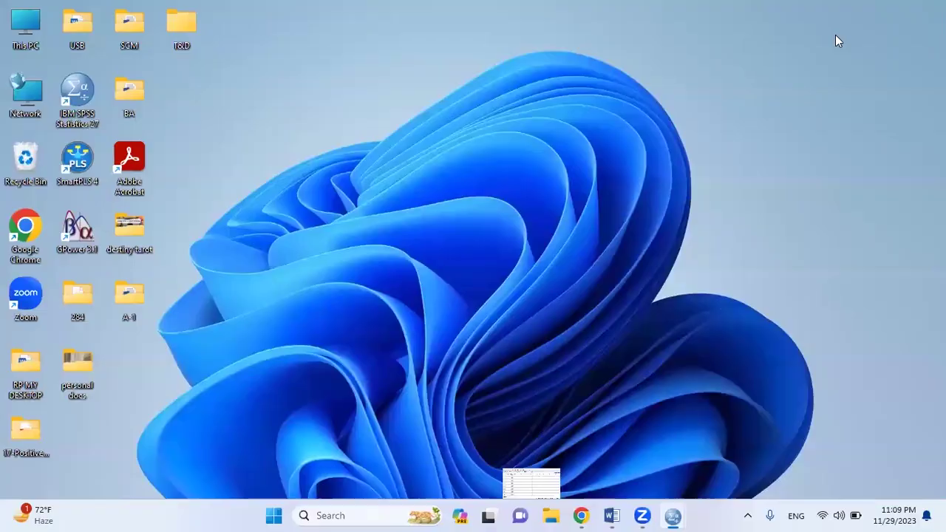
click(673, 515)
click(733, 459)
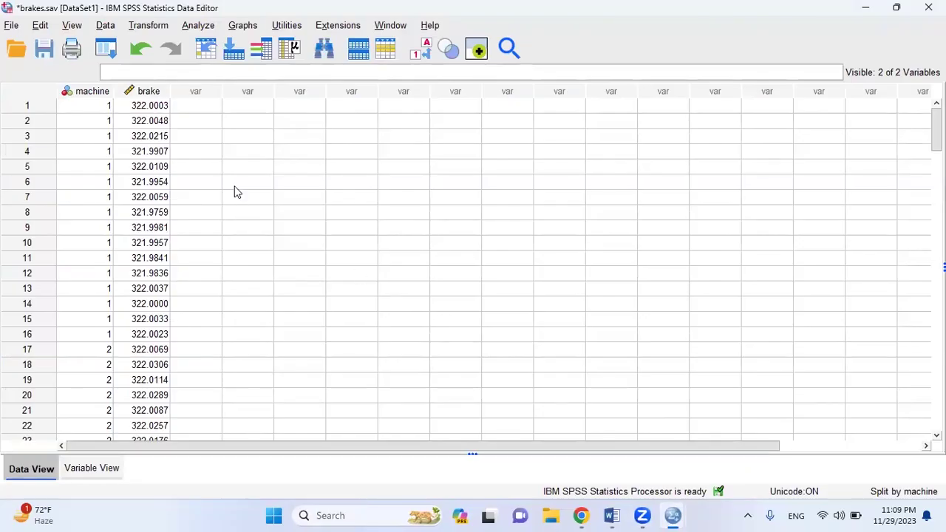
Step: Start a One-Sample T Test and set its test value to 322
click(198, 28)
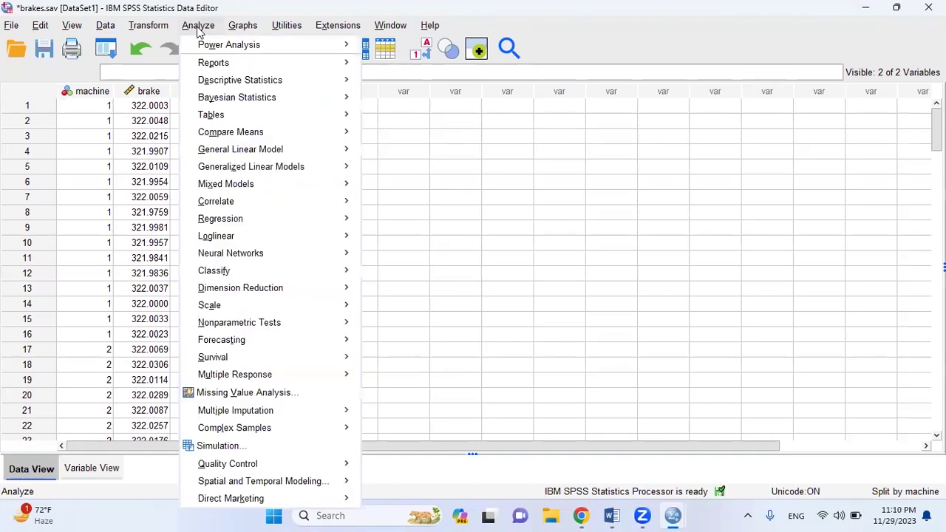
mouse_move(300, 134)
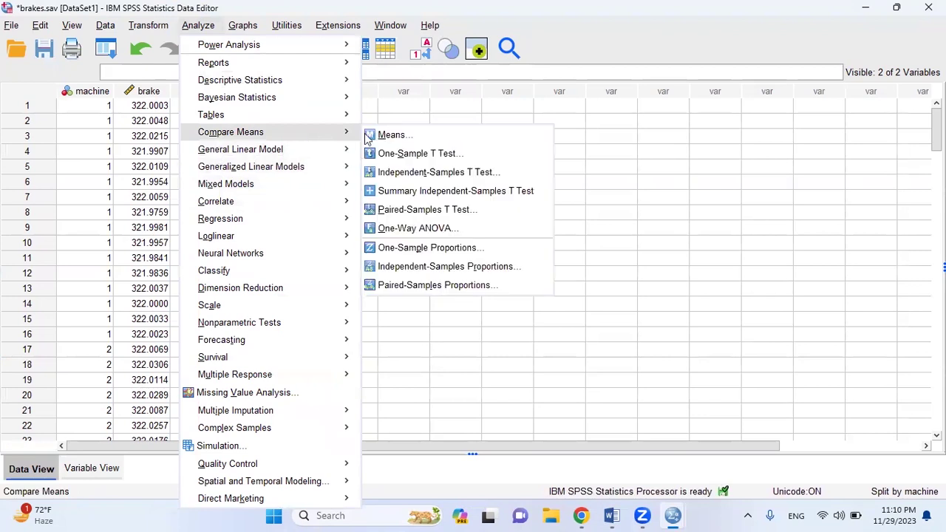
click(412, 154)
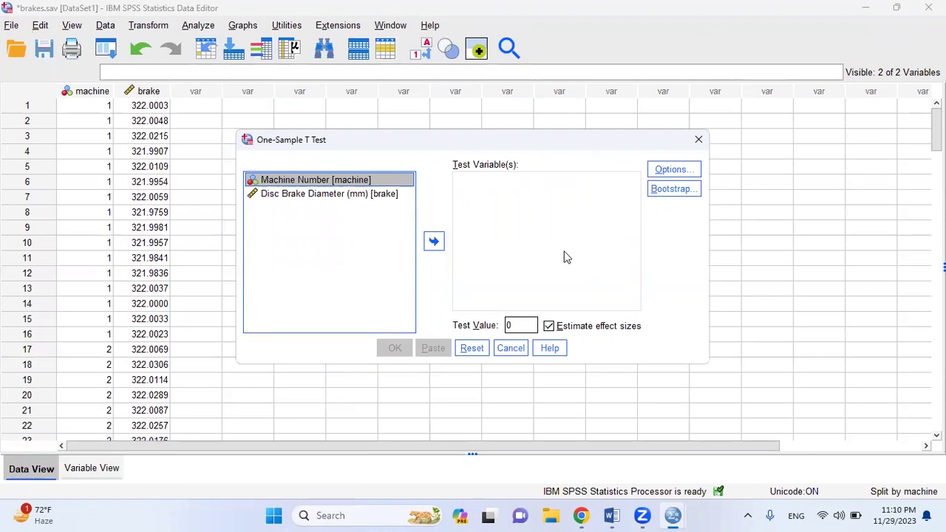
click(503, 326)
double_click(509, 326)
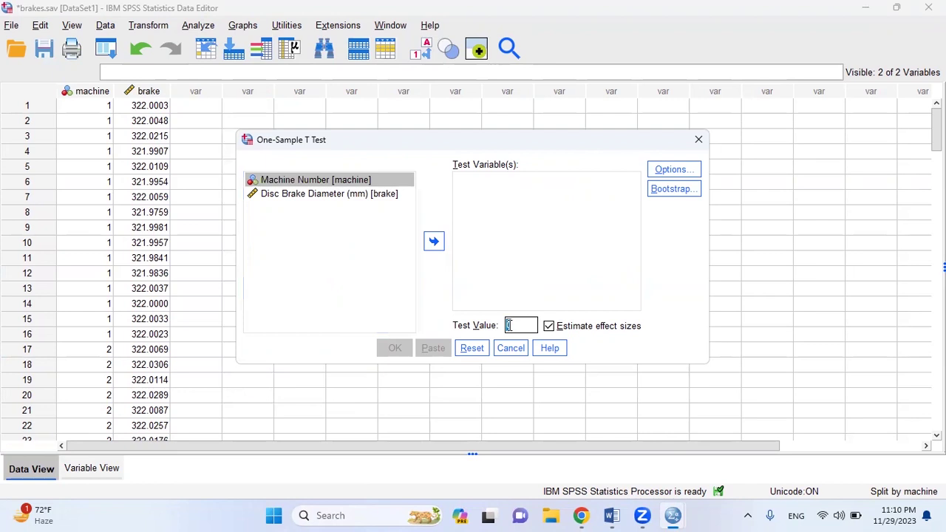
text(322)
Step: Set the confidence interval percentage of the One-Sample T Test to 90%
click(672, 170)
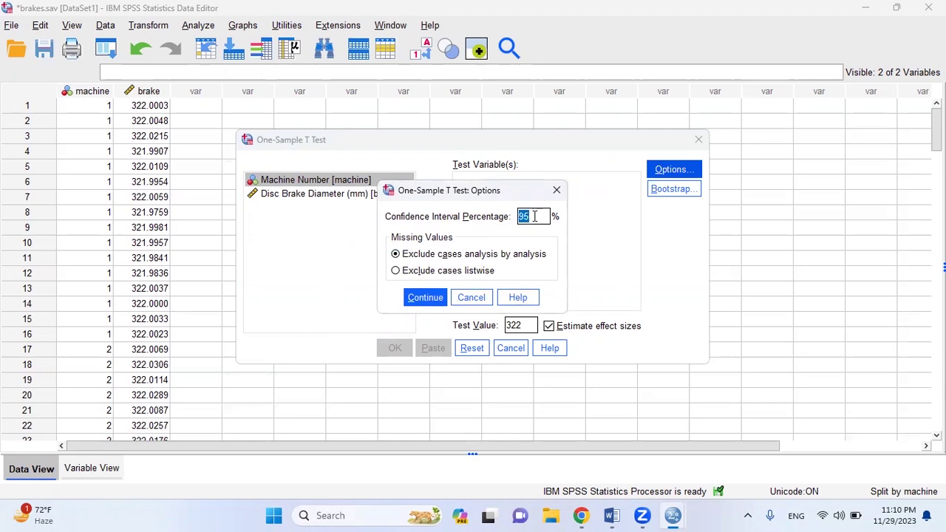
text(90)
click(438, 299)
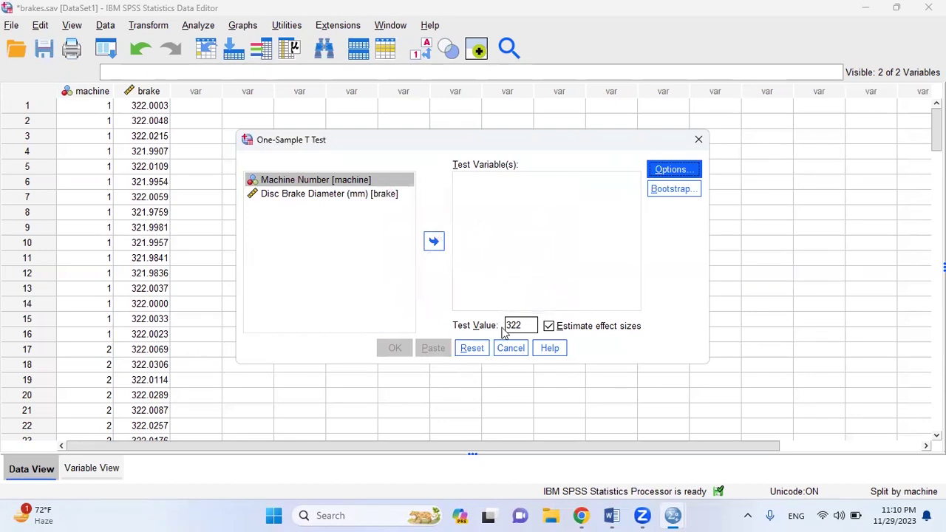
Step: Add Disc Brake Diameter (mm) as the test variable and run the One-Sample T Test
click(342, 193)
click(438, 239)
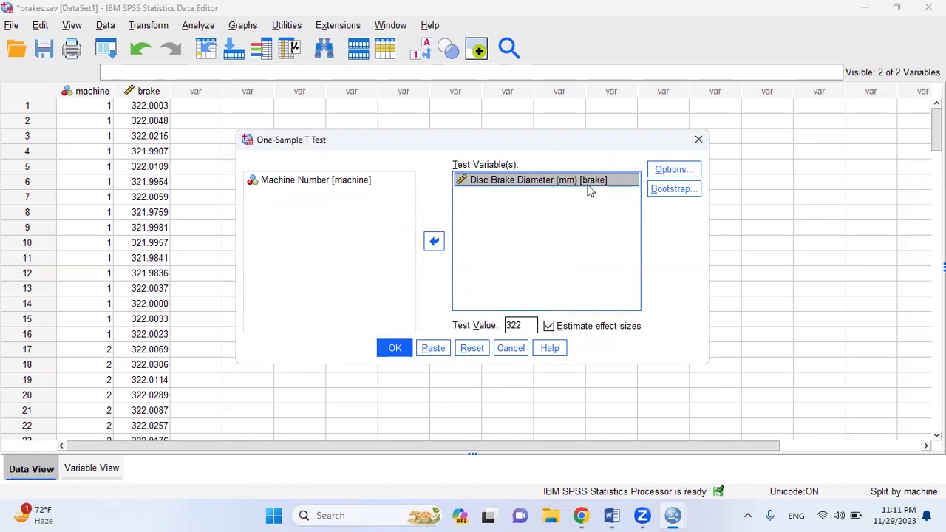
click(399, 349)
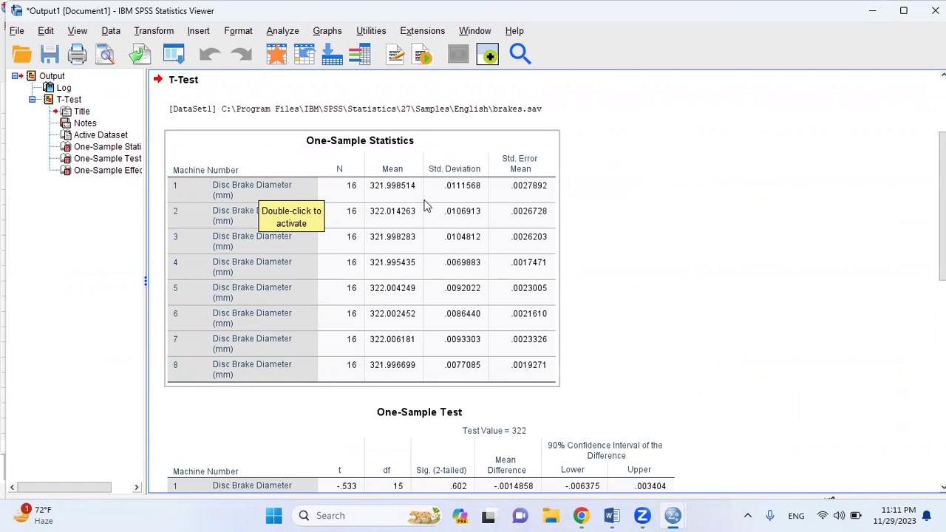
Step: Examine the One-Sample Statistics and One-Sample Test tables for each machine in the output
click(403, 162)
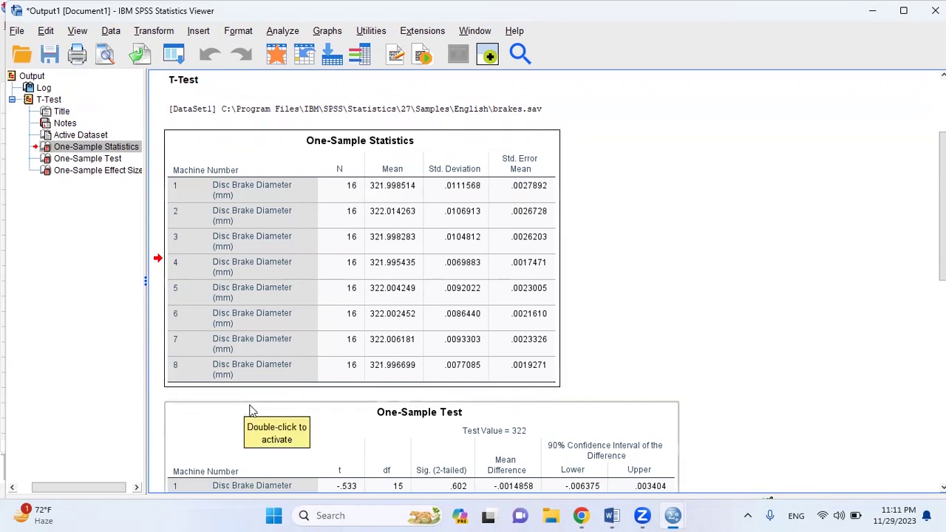
scroll(252, 411, down, 5)
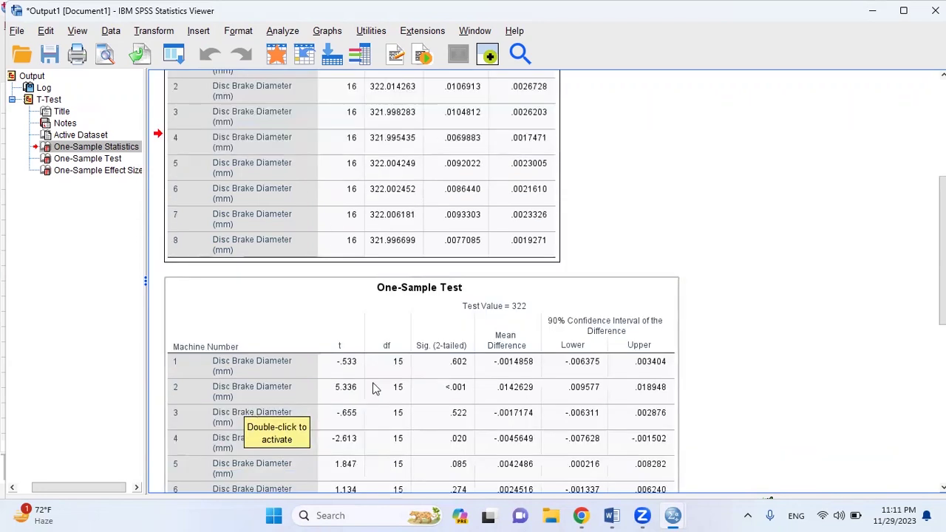
scroll(658, 302, down, 2)
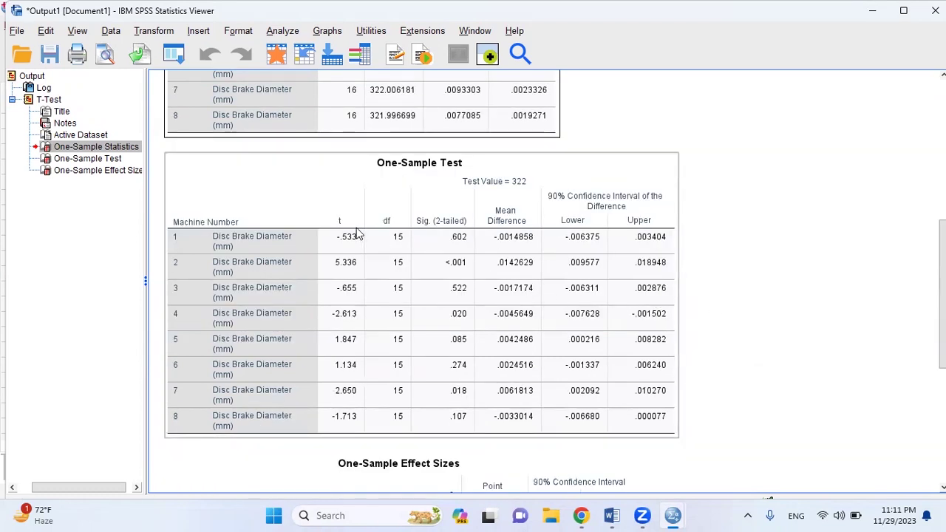
click(314, 187)
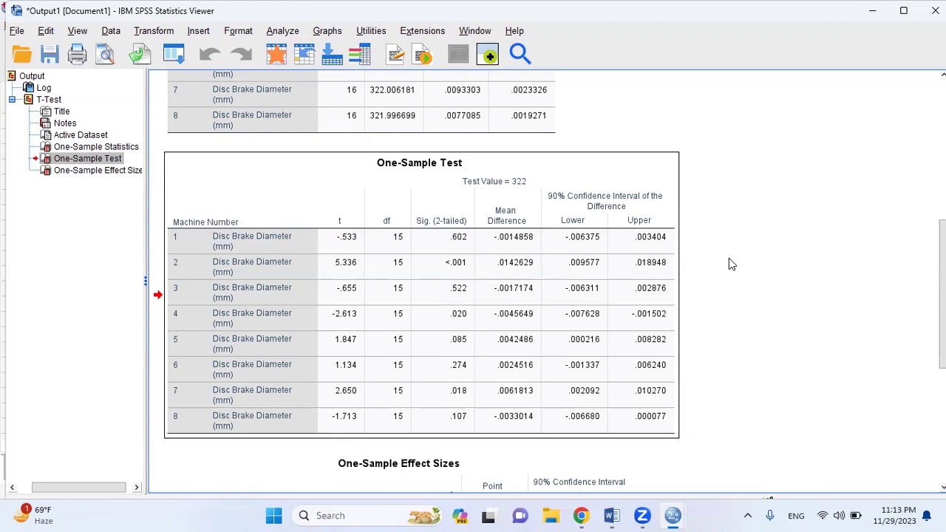
scroll(729, 260, up, 3)
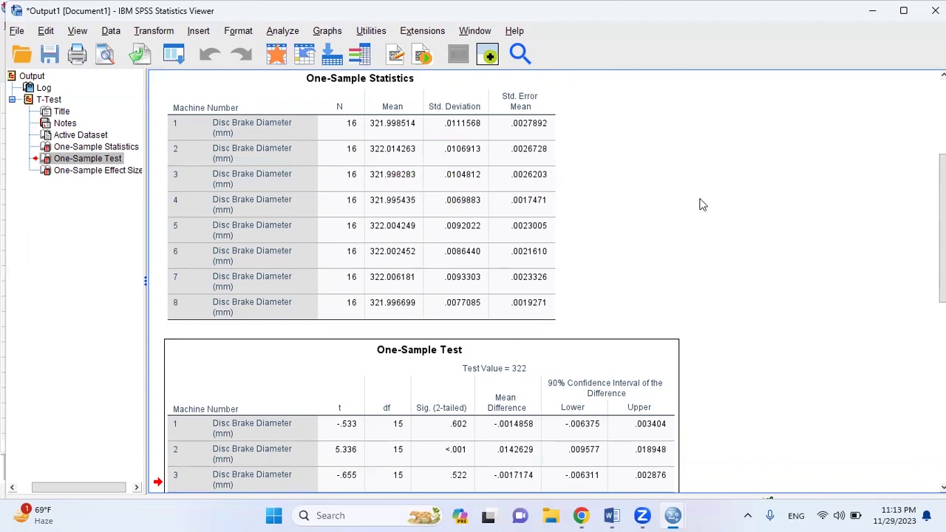
scroll(702, 204, down, 5)
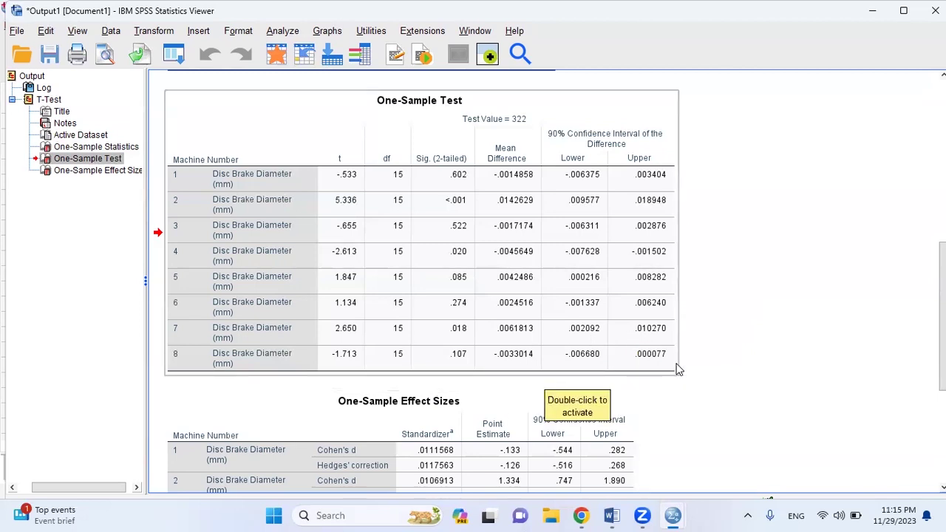
Step: Compare the One-Sample Test results with the machine means, and examine Cohen's d and Hedges' correction in the One-Sample Effect Sizes table
click(677, 369)
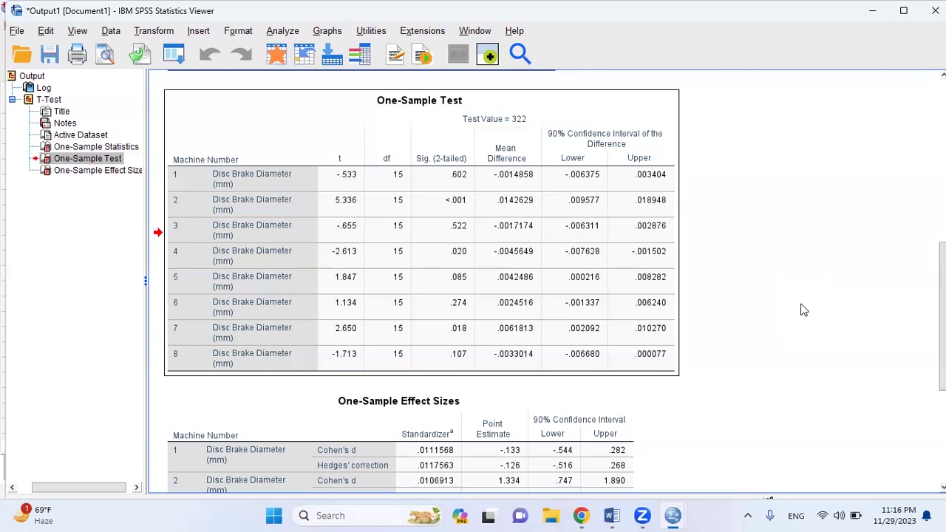
scroll(804, 310, up, 8)
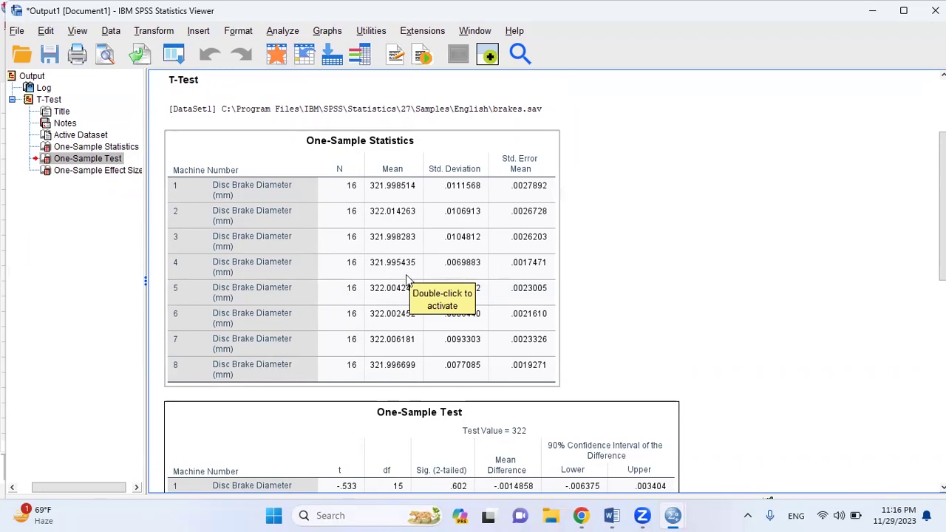
scroll(618, 285, down, 10)
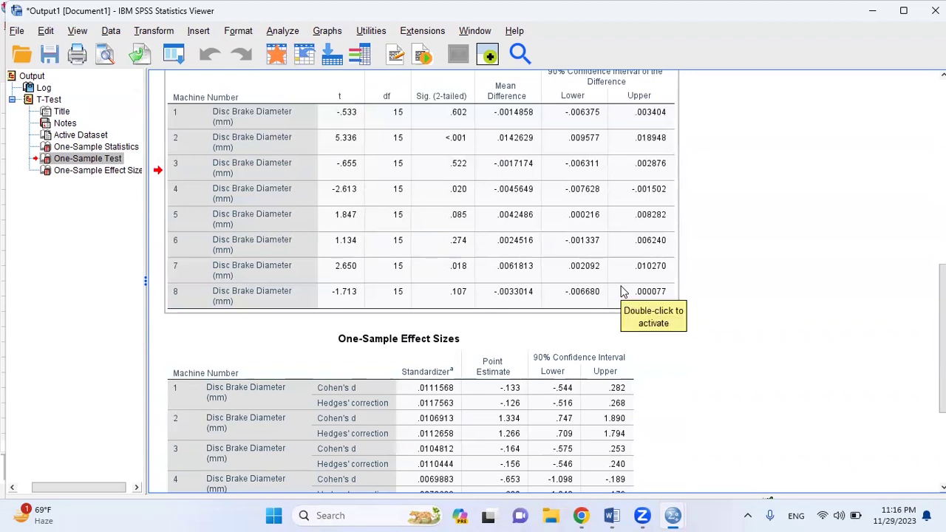
scroll(625, 288, down, 3)
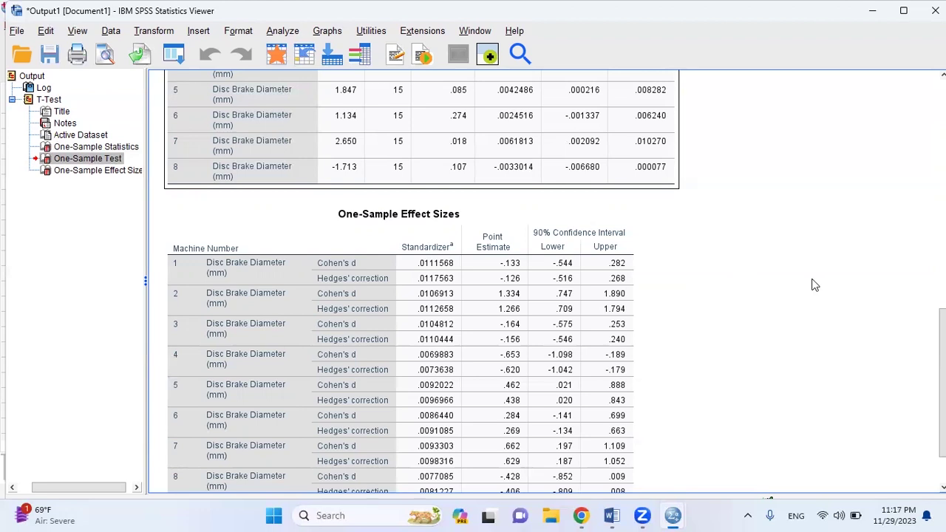
click(507, 298)
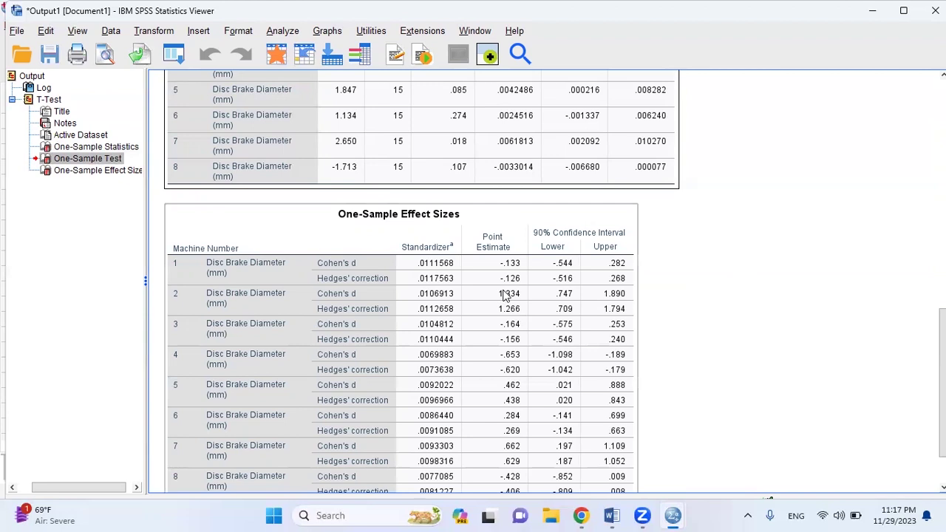
click(738, 302)
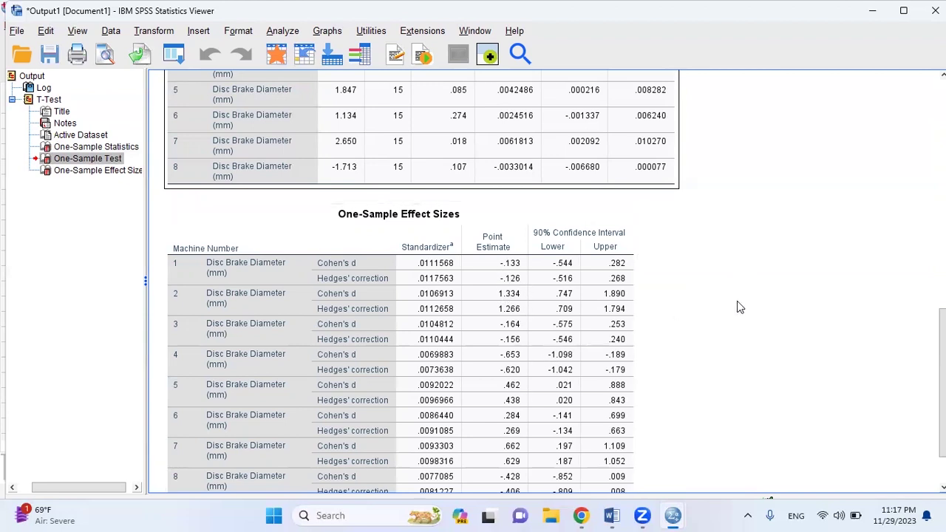
scroll(733, 308, down, 3)
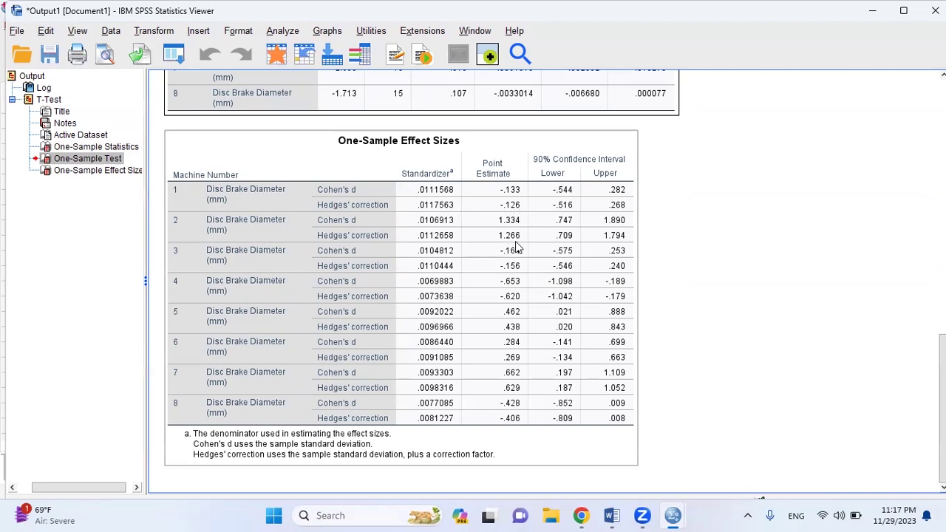
click(658, 264)
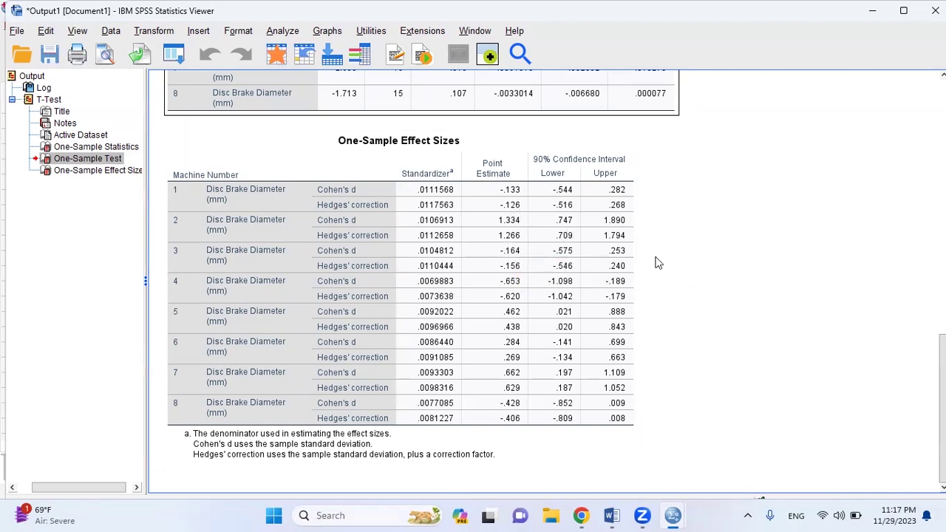
click(623, 295)
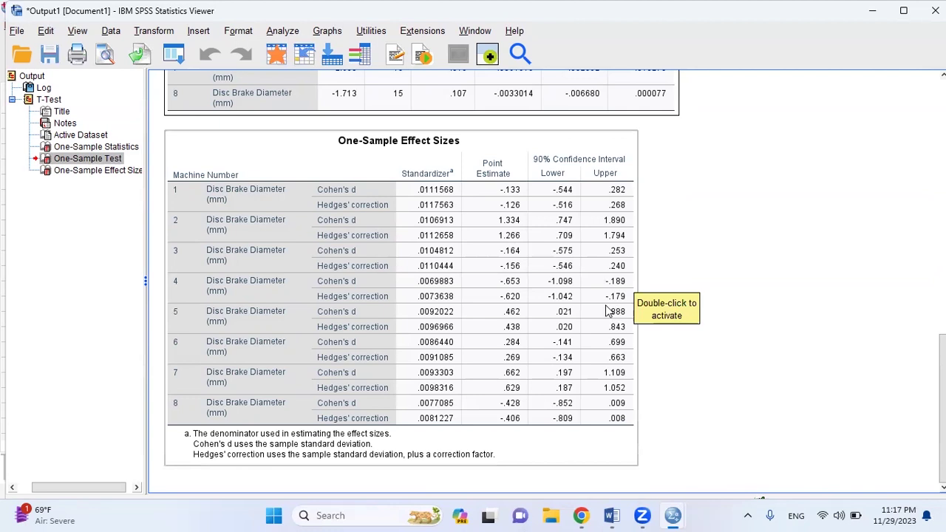
scroll(606, 310, up, 15)
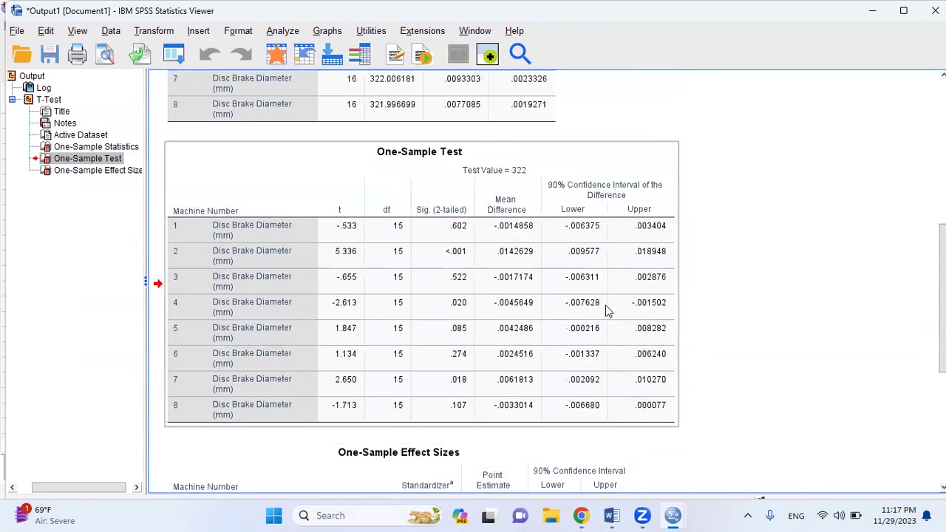
scroll(605, 310, up, 3)
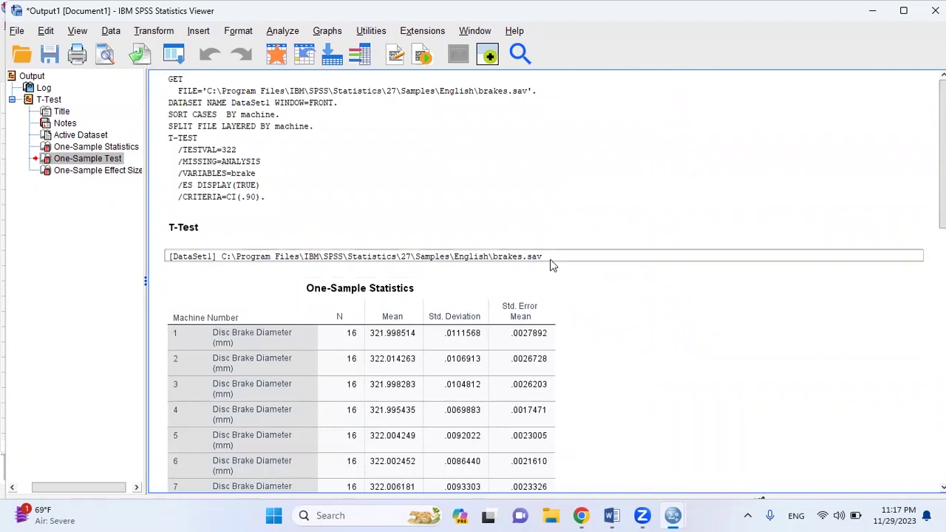
scroll(550, 265, down, 2)
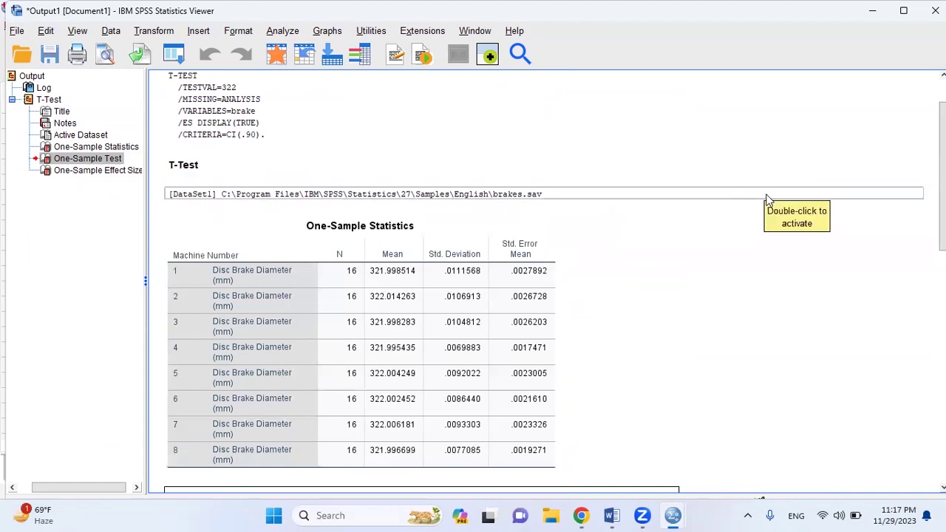